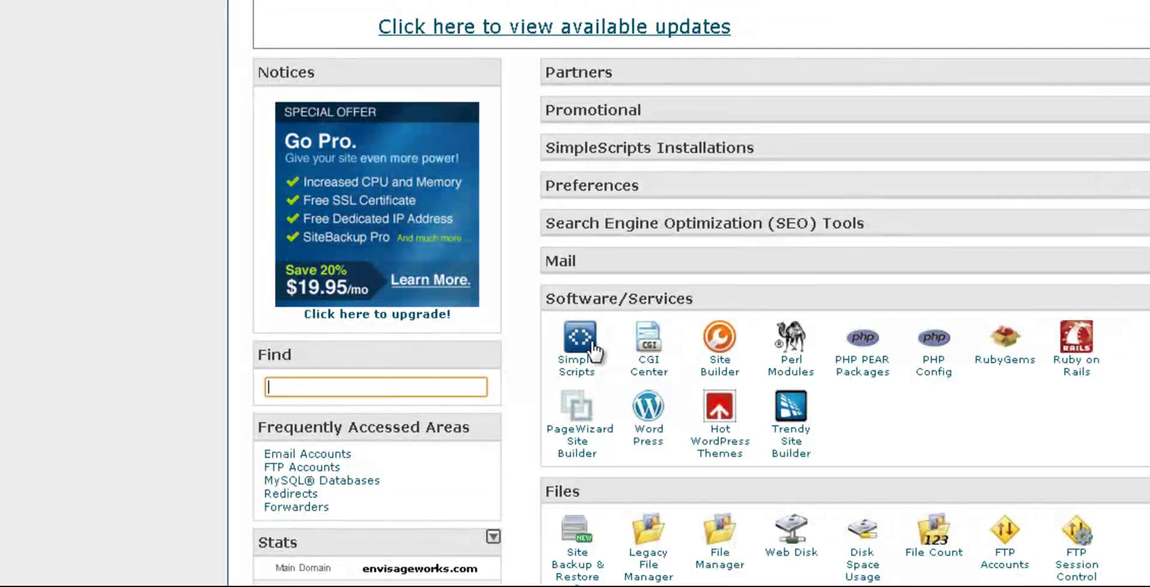
Go into SimpleScripts and pick WordPress under Blogs in the Script List
left_click(592, 345)
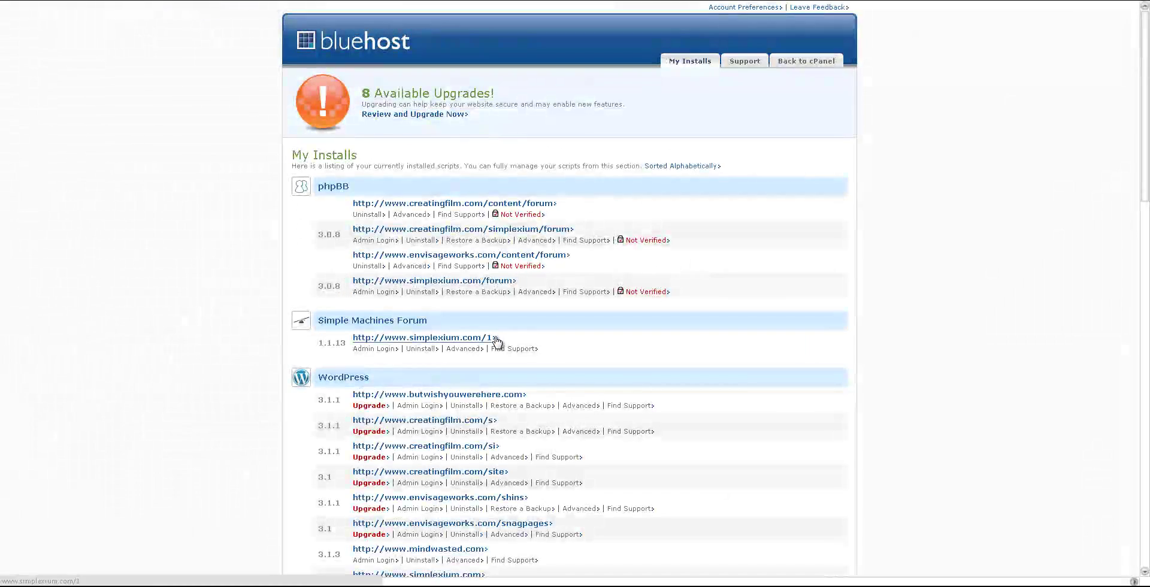
scroll(493, 329, "down", 12)
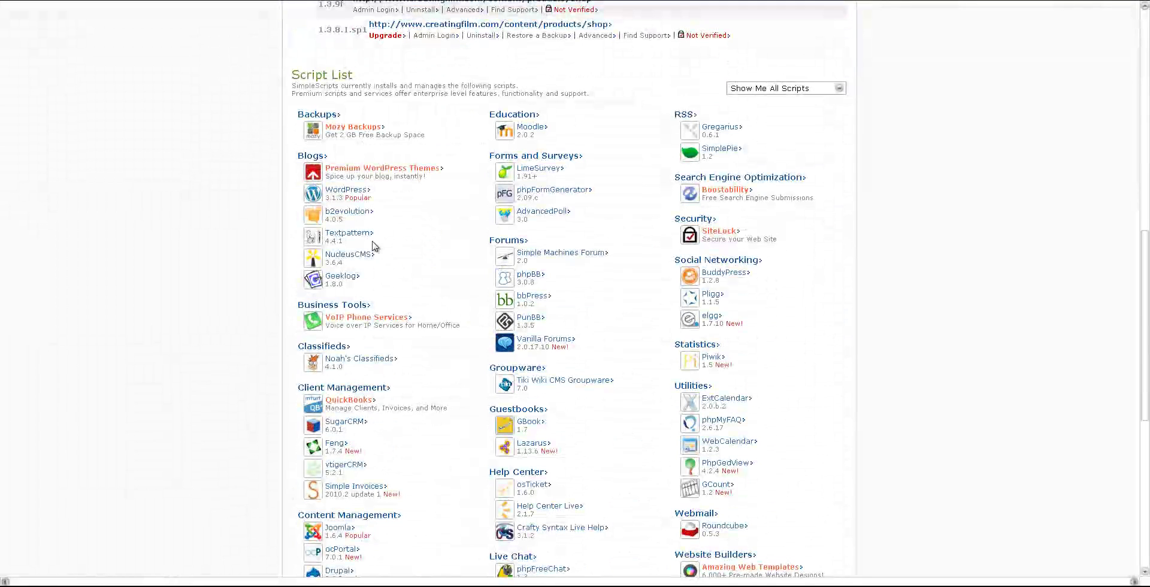
left_click(347, 191)
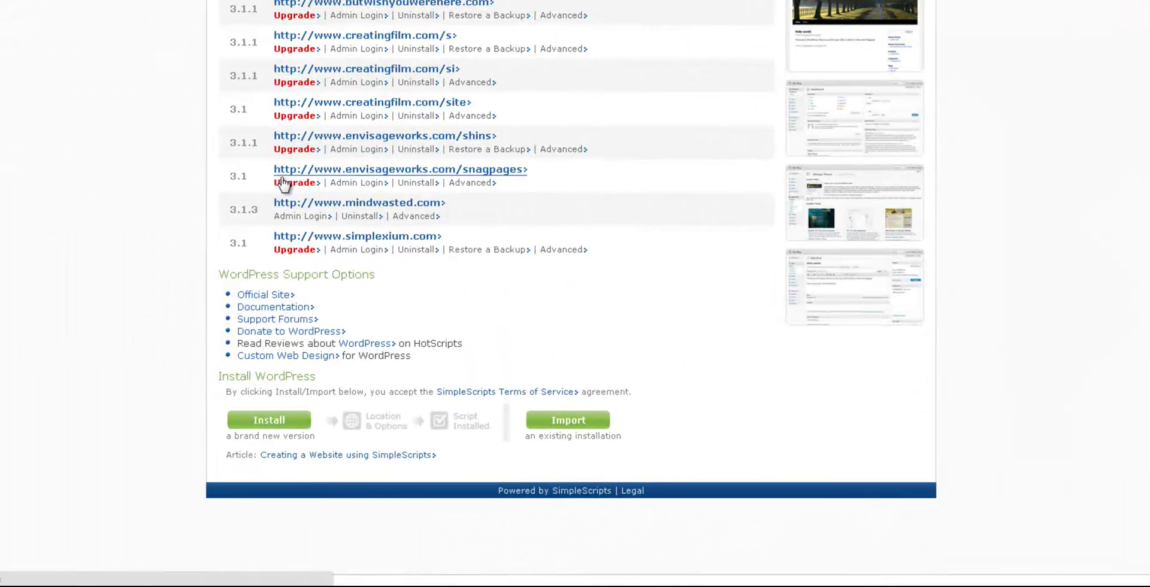
left_click(257, 424)
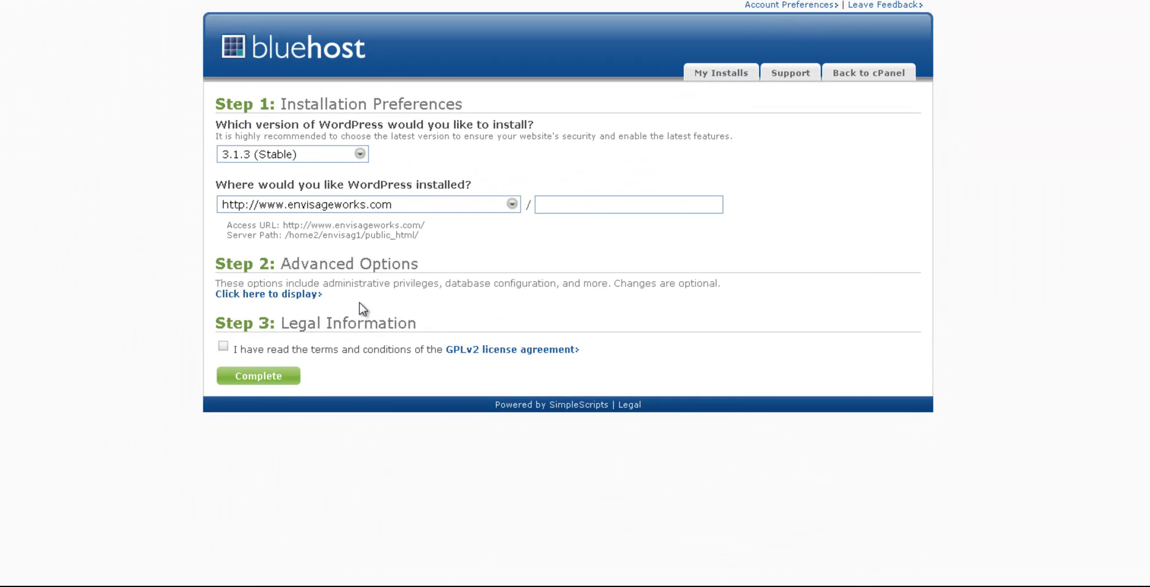
left_click(409, 208)
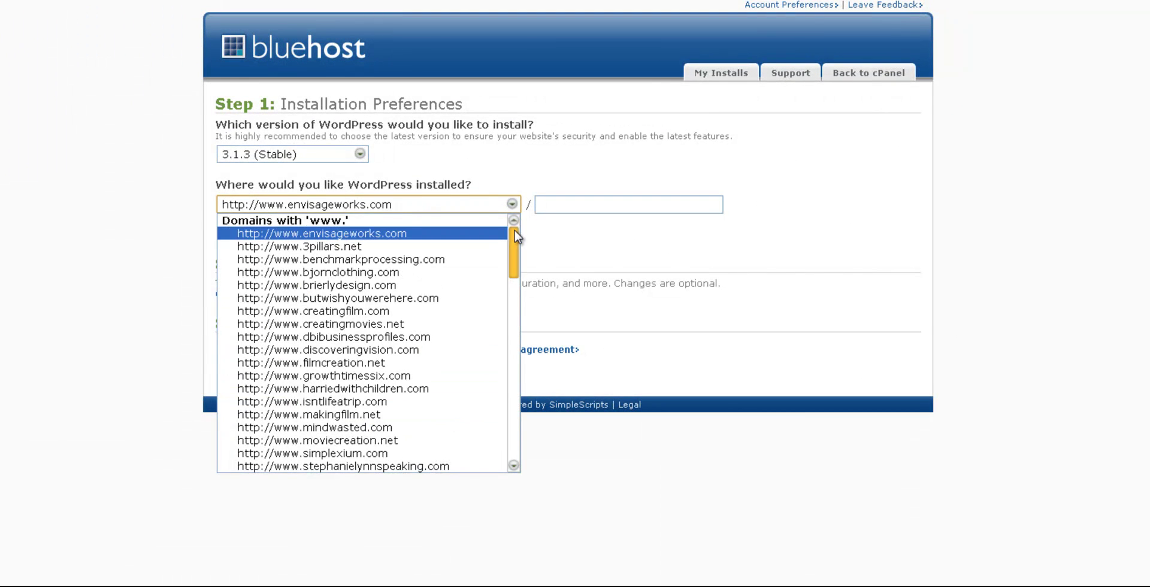
scroll(515, 230, "down", 15)
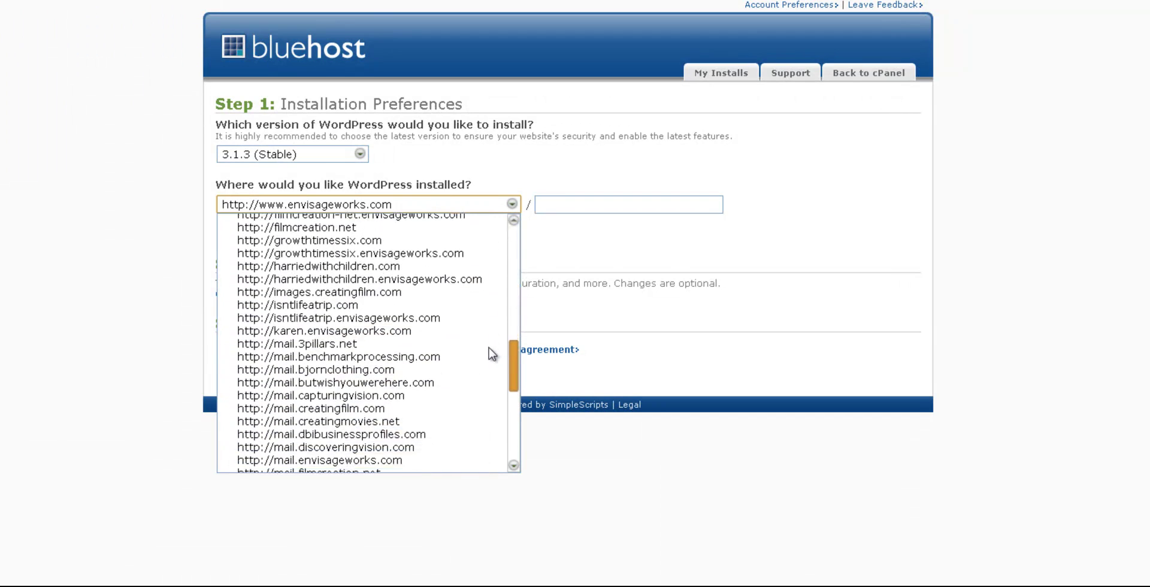
scroll(492, 353, "down", 8)
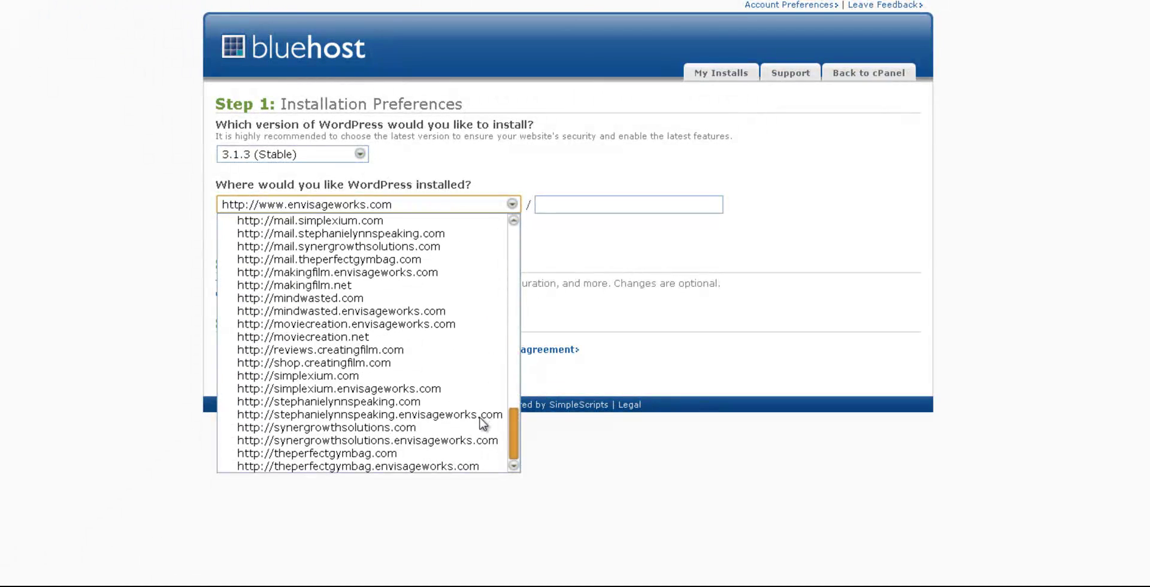
left_click(385, 349)
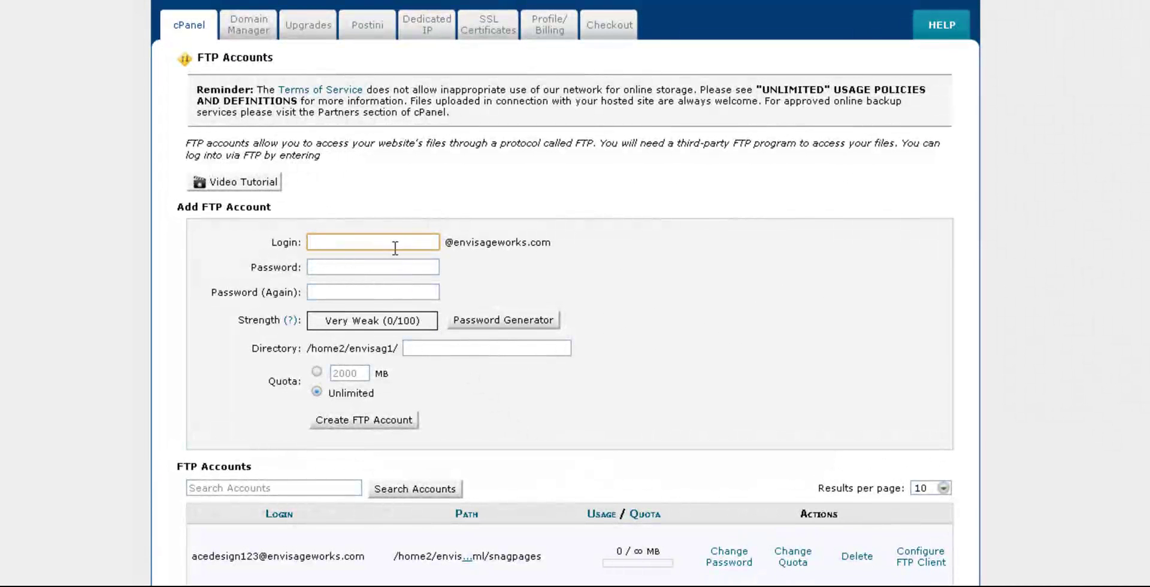
Create FTP login 'reviews' with a confirmed password and directory public_html/reviews
left_click(396, 247)
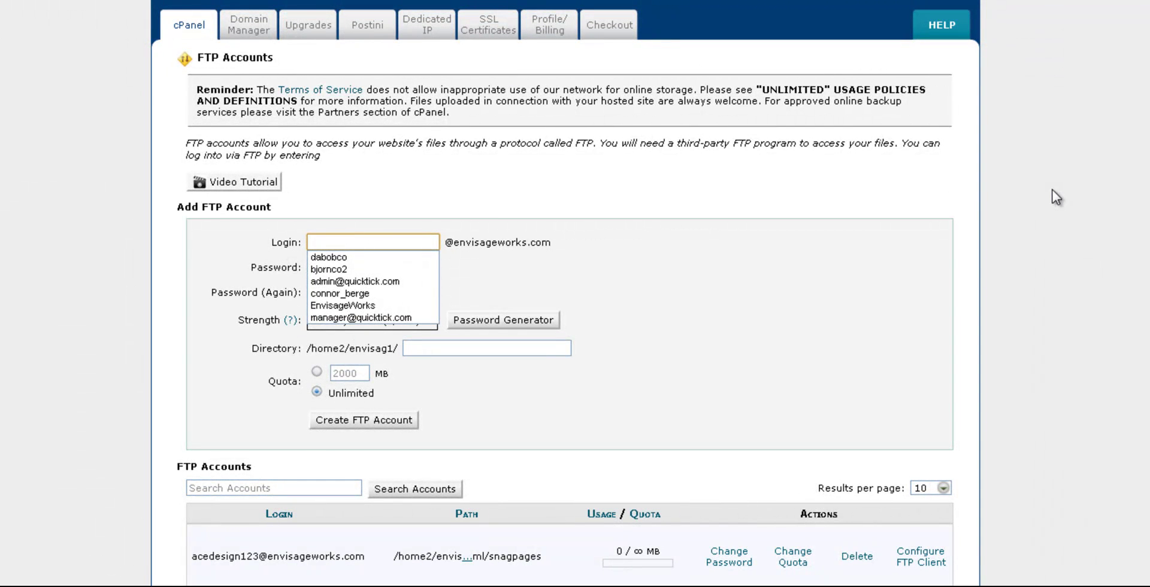
type("reviews")
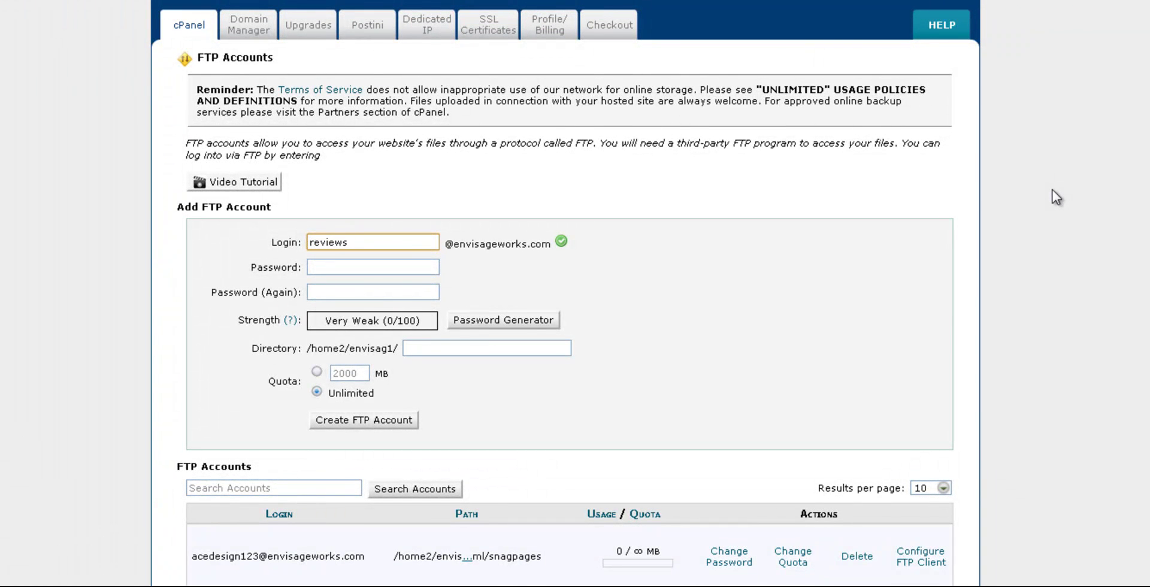
key("Tab")
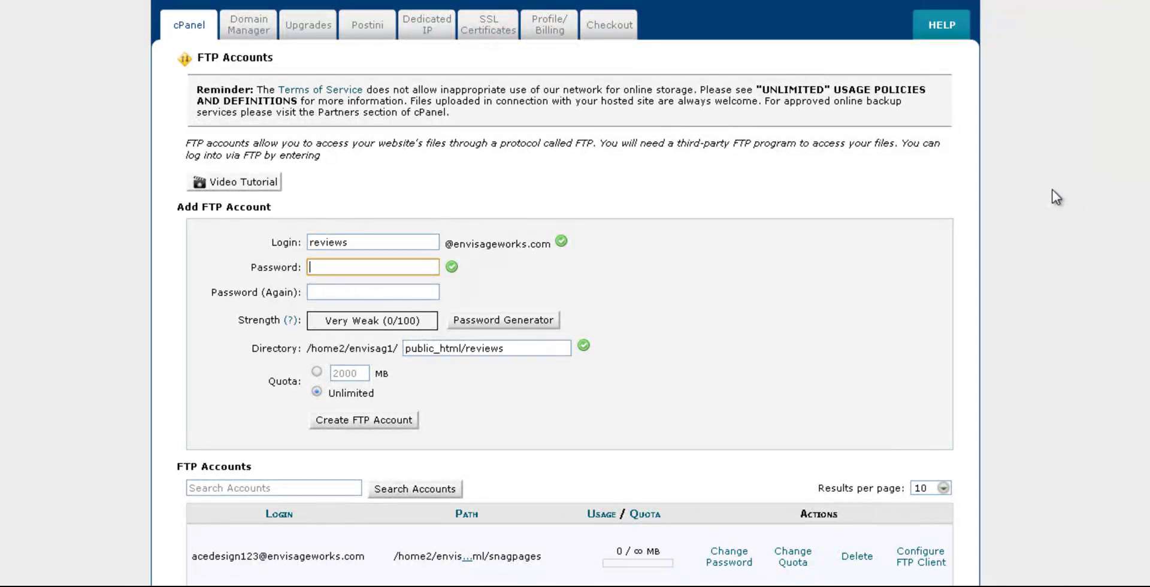
type("•••••••••••")
key("Tab")
type("••••")
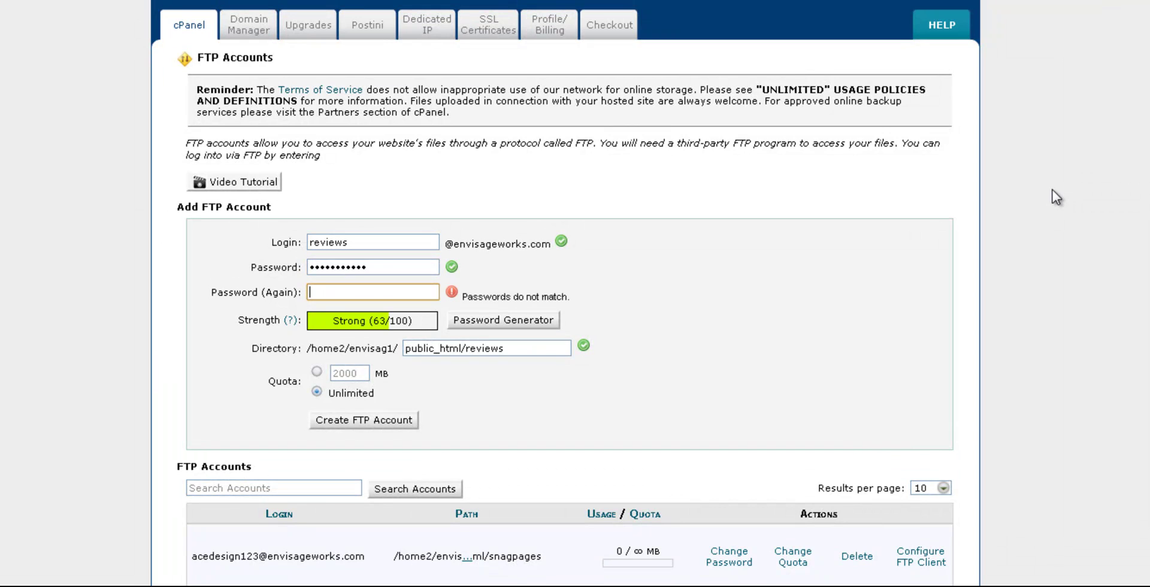
type("•••")
type("s")
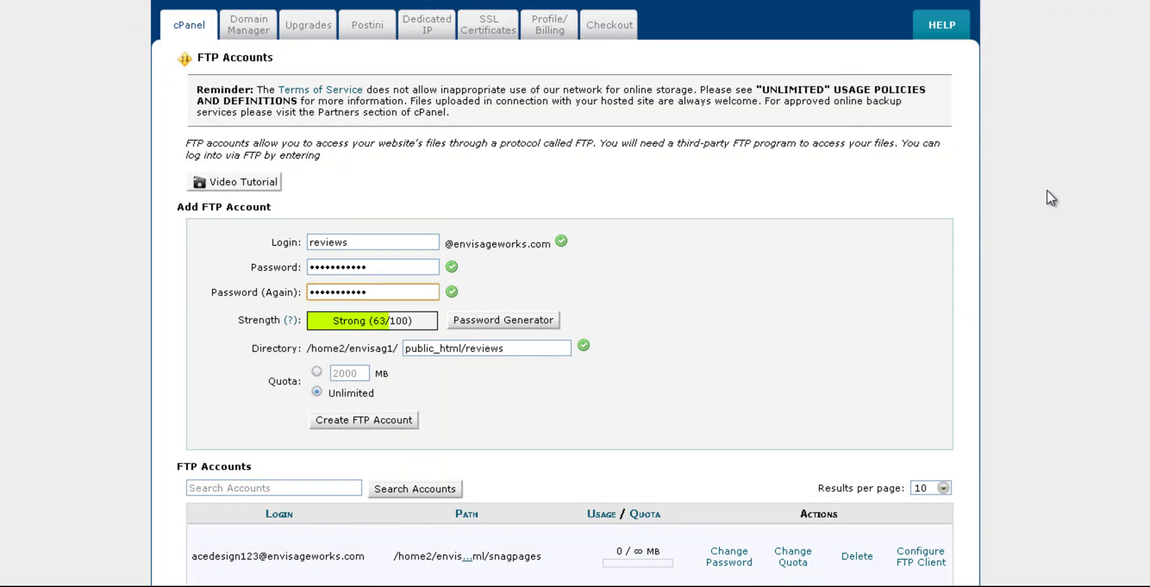
left_click(539, 344)
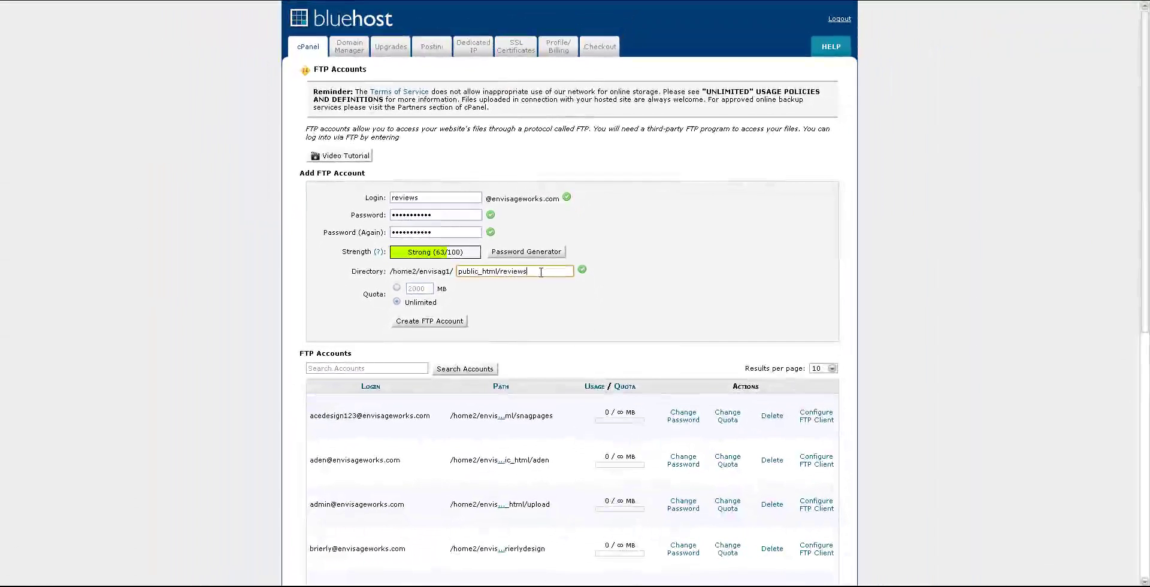
left_click(457, 322)
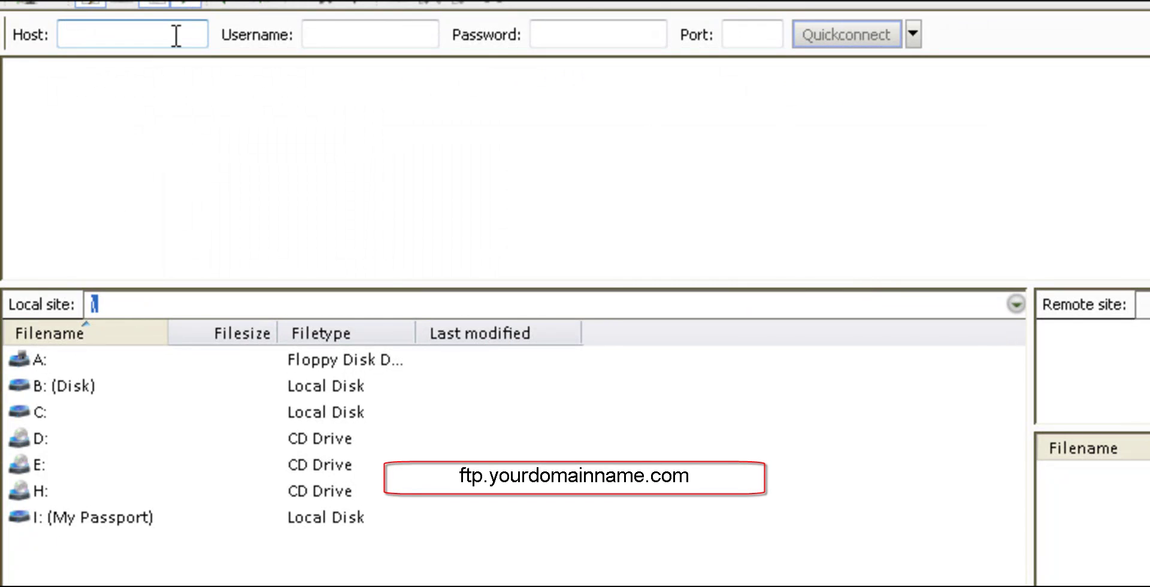
Enter host ftp.creatingfilm.com plus the FTP account's e-mail-style login and password in FileZilla
type("ftp.creatingfilm.com")
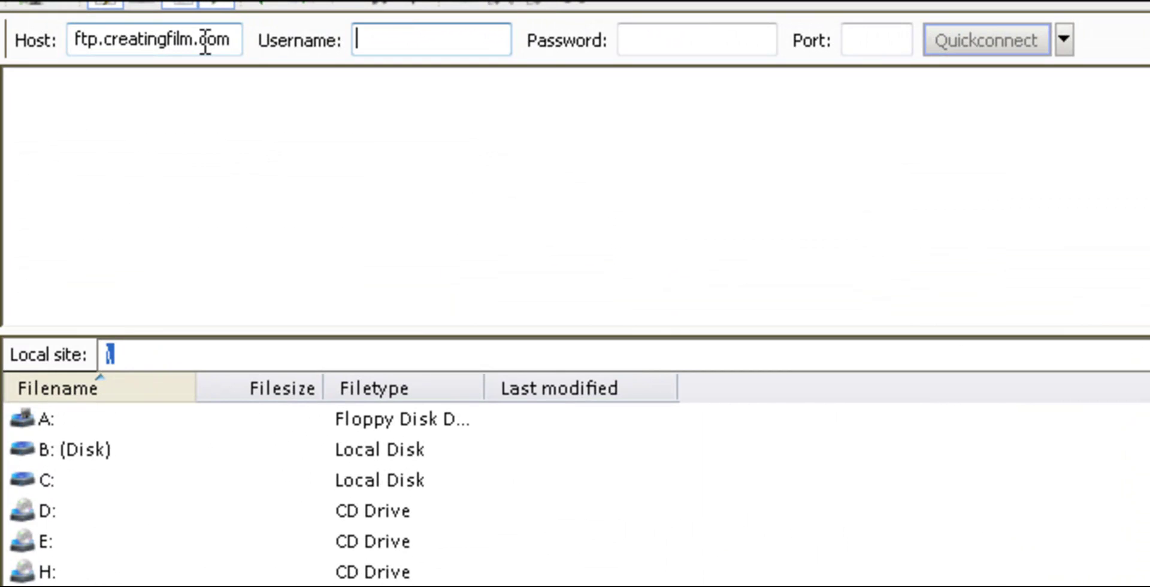
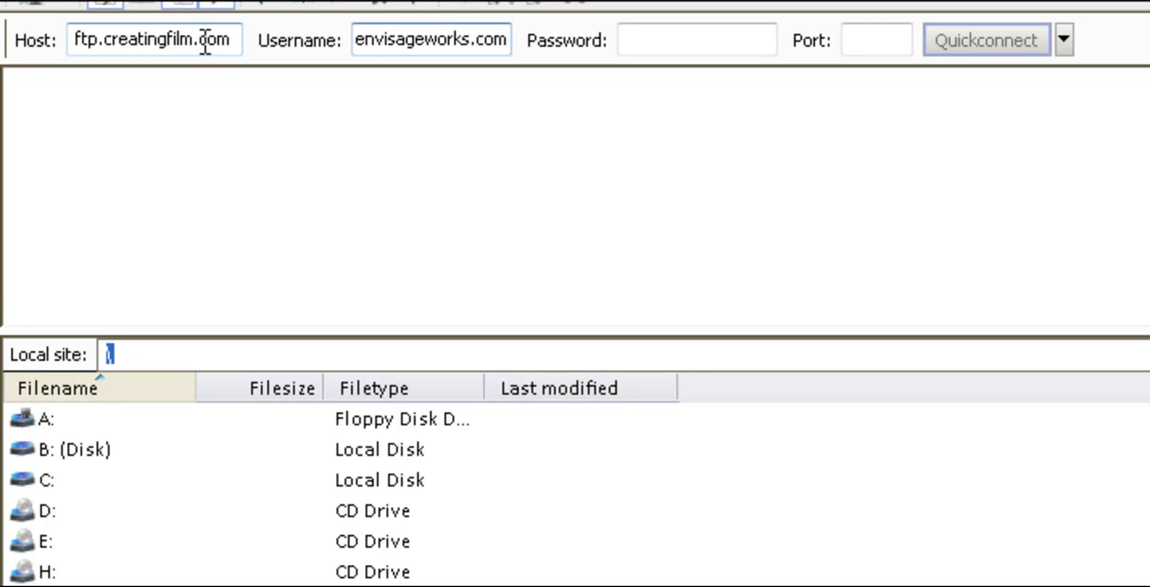
key("Tab")
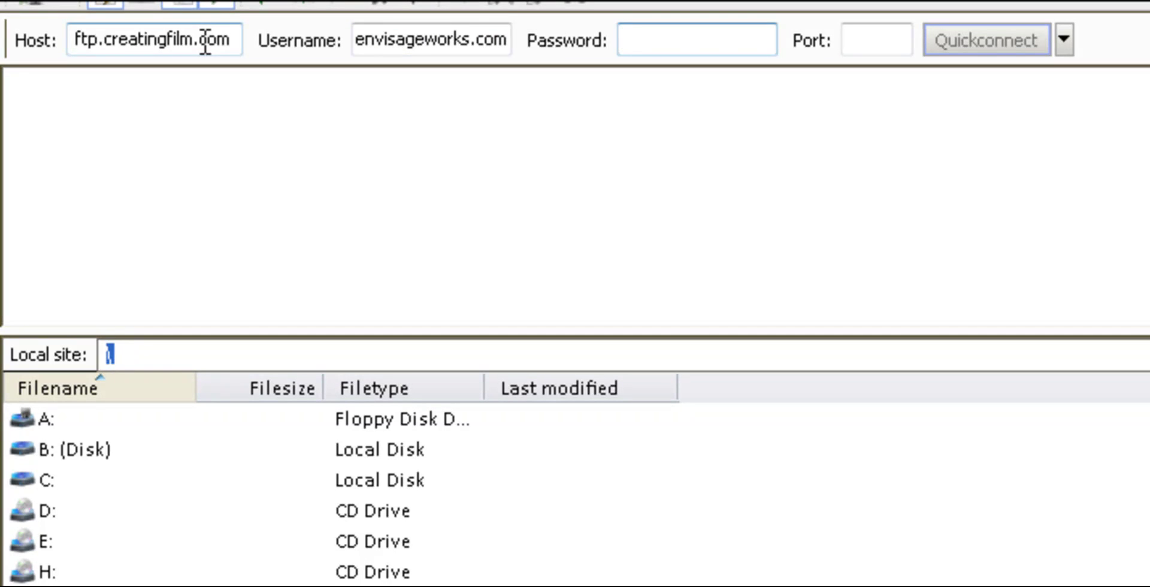
type("••••••••••")
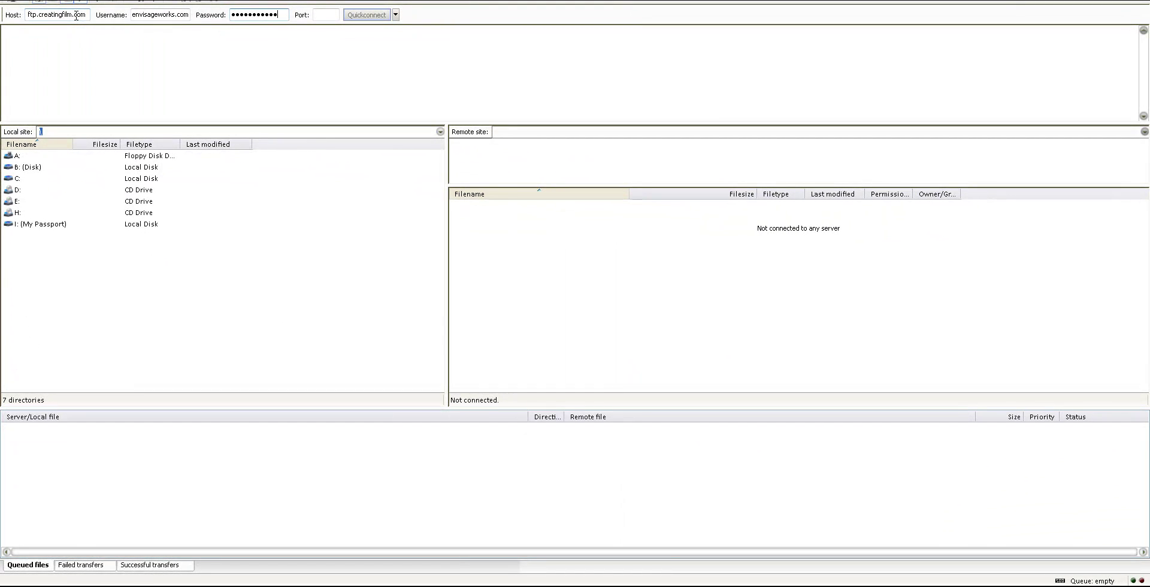
Quickconnect to the server and drag the local WordPress files into the remote file list
left_click(370, 17)
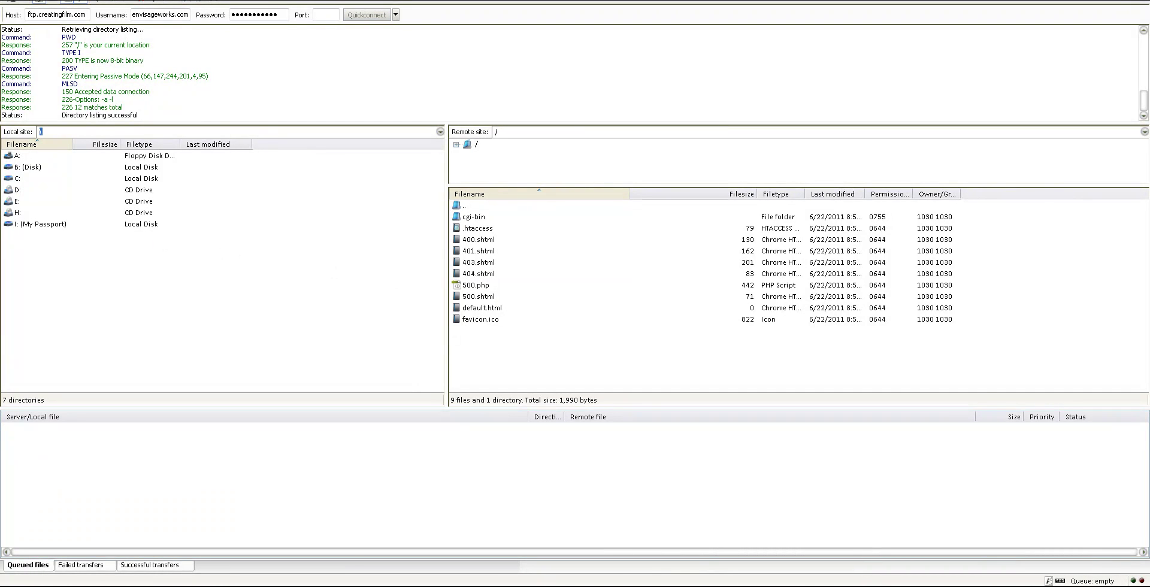
left_click_drag(184, 317, 541, 359)
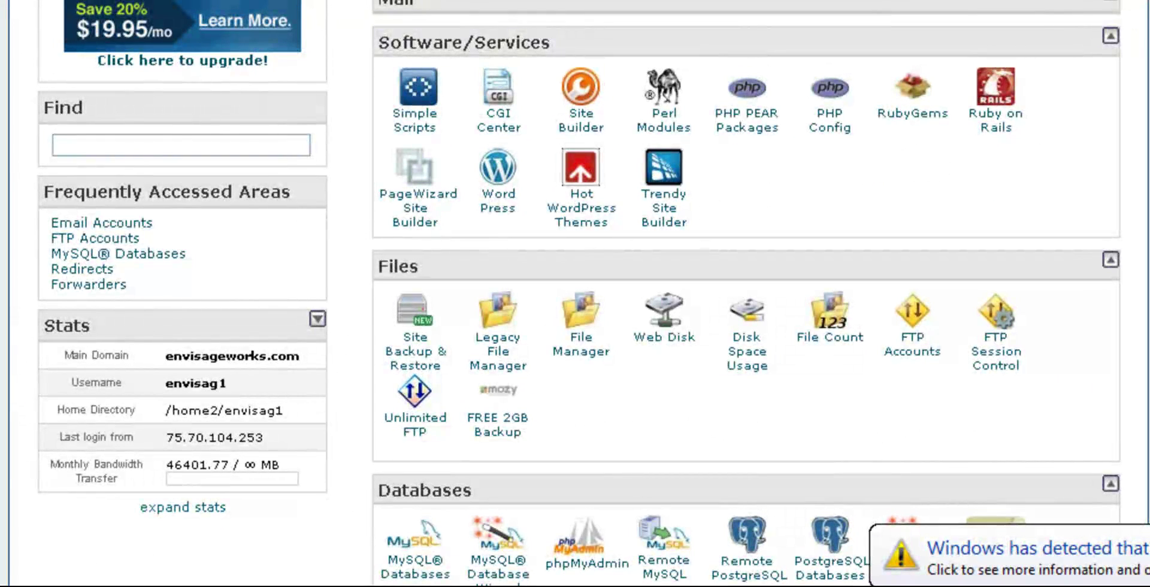
Launch the MySQL Database Wizard from the Databases section
scroll(576, 294, "down", 3)
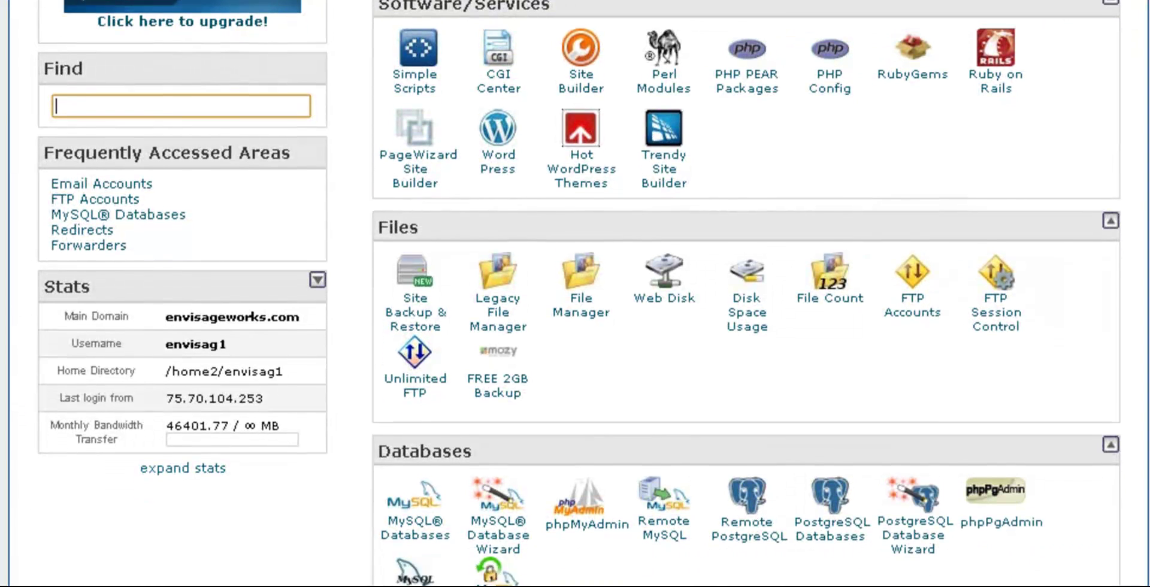
scroll(575, 294, "down", 3)
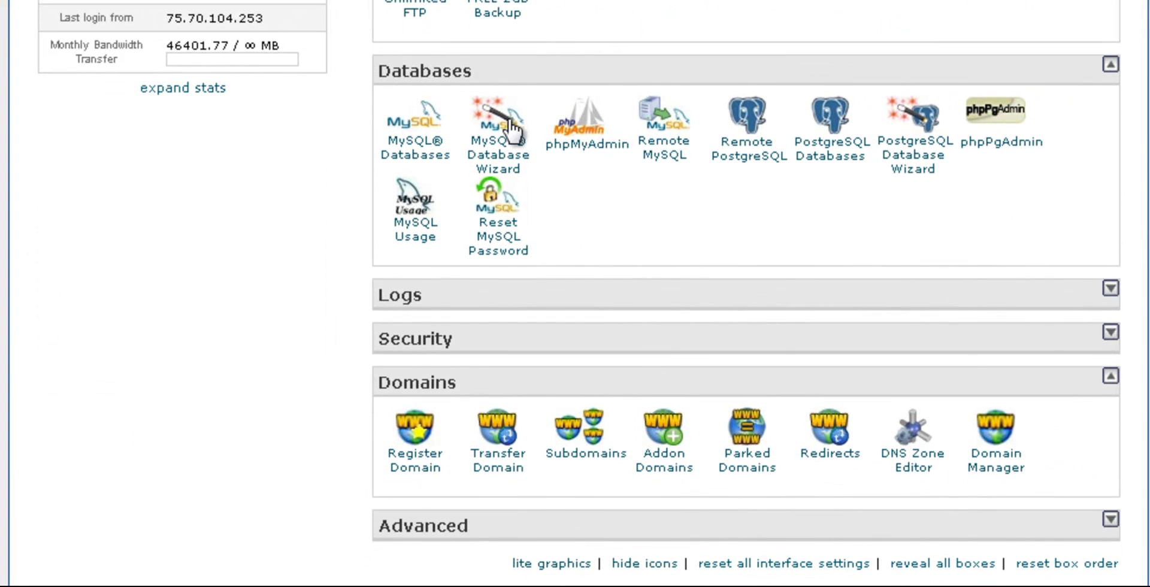
left_click(497, 119)
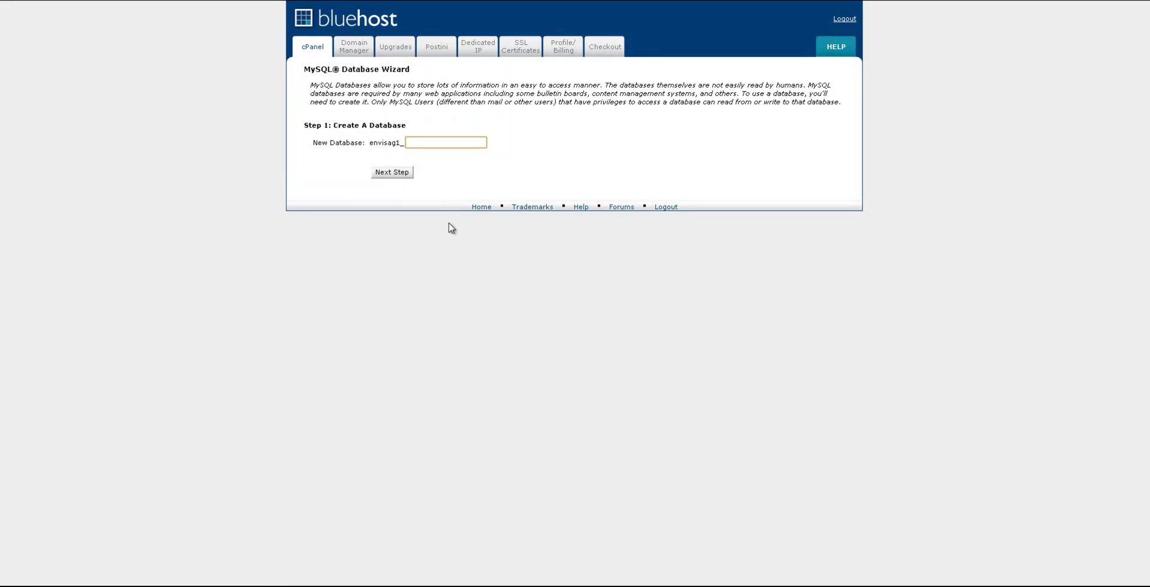
Name the new database 'reviews' (envisag1_reviews) and continue to the user step
left_click(425, 144)
type("reviews")
left_click(396, 173)
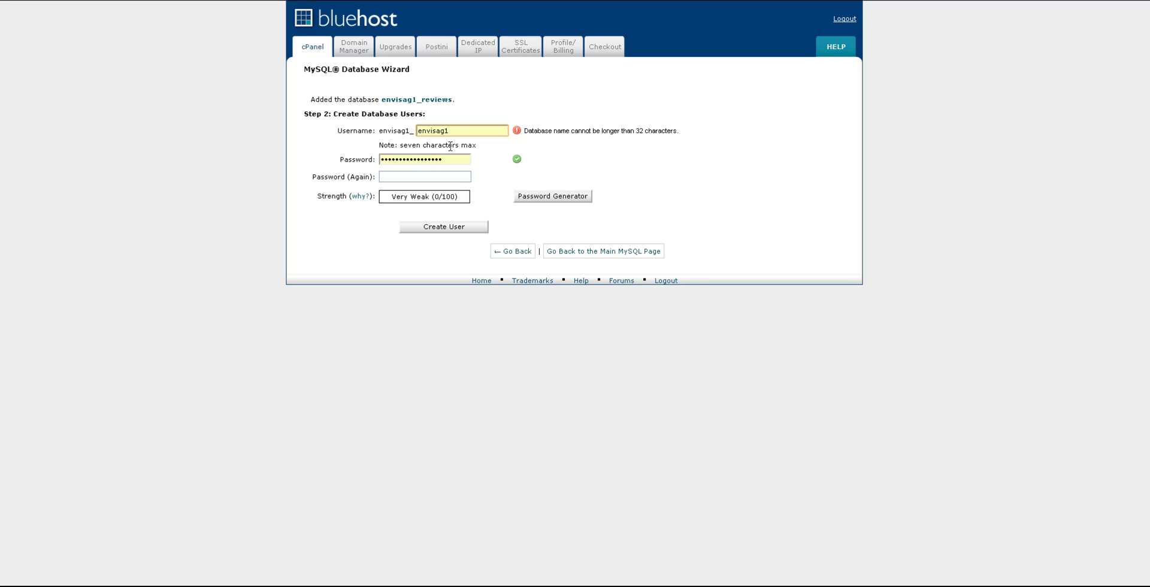
Replace the pre-filled username with 'reviews' and enter and confirm its password
left_click_drag(458, 130, 417, 131)
type("reviews")
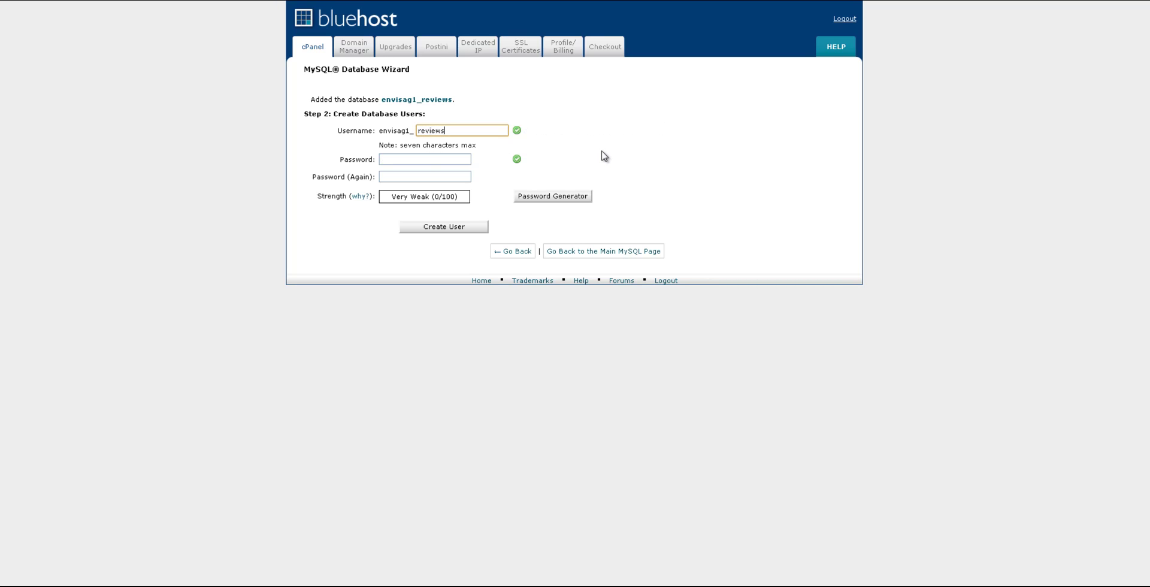
key("Tab")
type("•••••••••••")
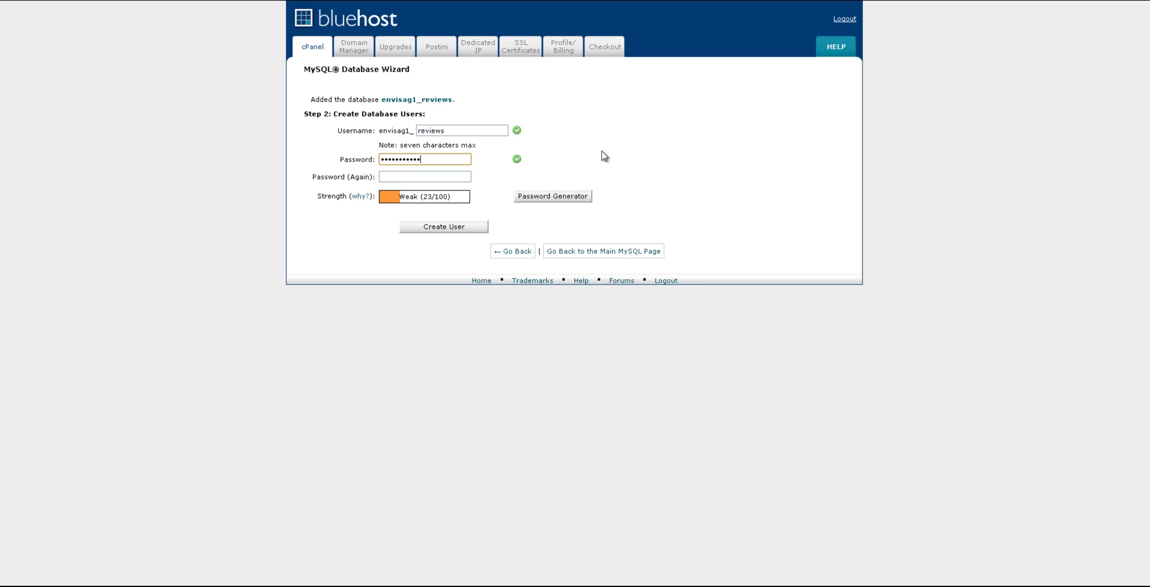
key("Tab")
type("•••••••••••")
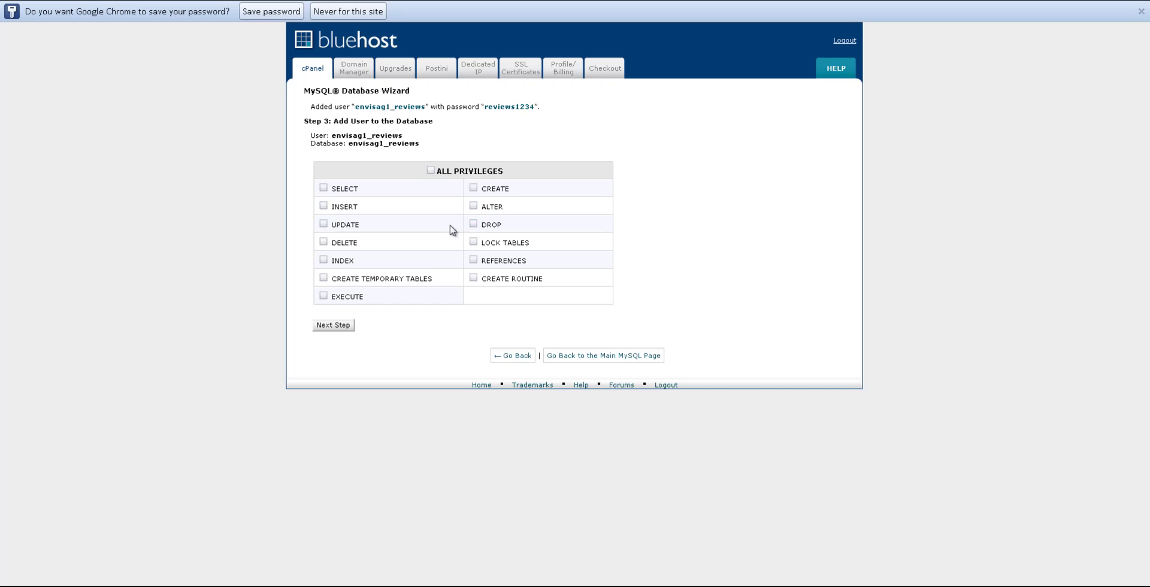
Tick ALL PRIVILEGES for envisag1_reviews on the envisag1_reviews database
left_click(431, 170)
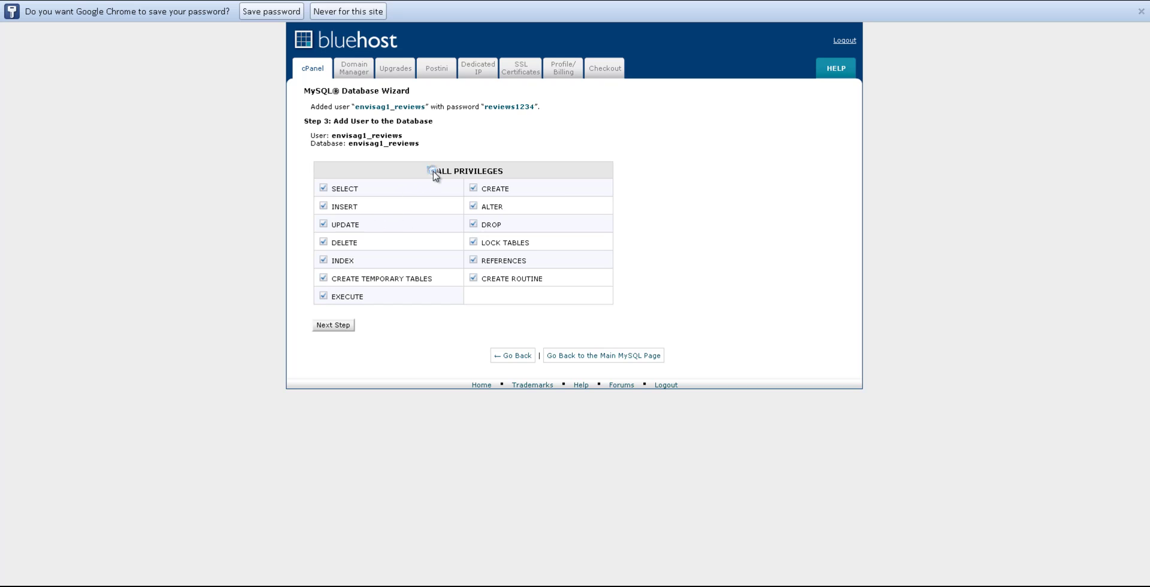